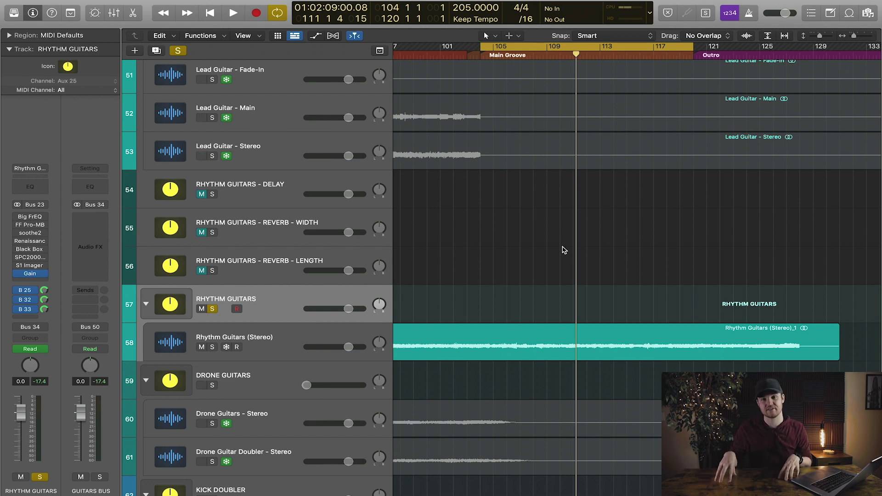
# Step: Audition the rhythm guitars' 3.25 kHz cut in Big FrEQ by trying its gain and comparing the band switched off and on
pyautogui.press('space')
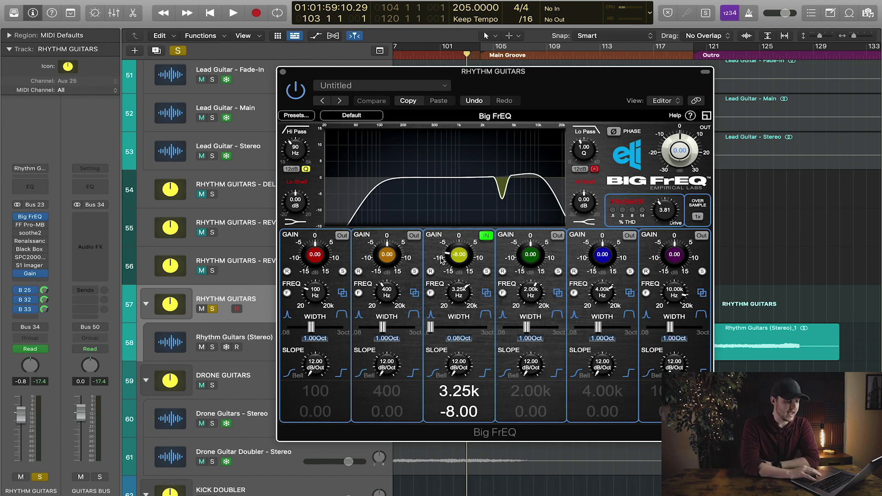
pyautogui.moveTo(458, 255); pyautogui.dragTo(463, 229)
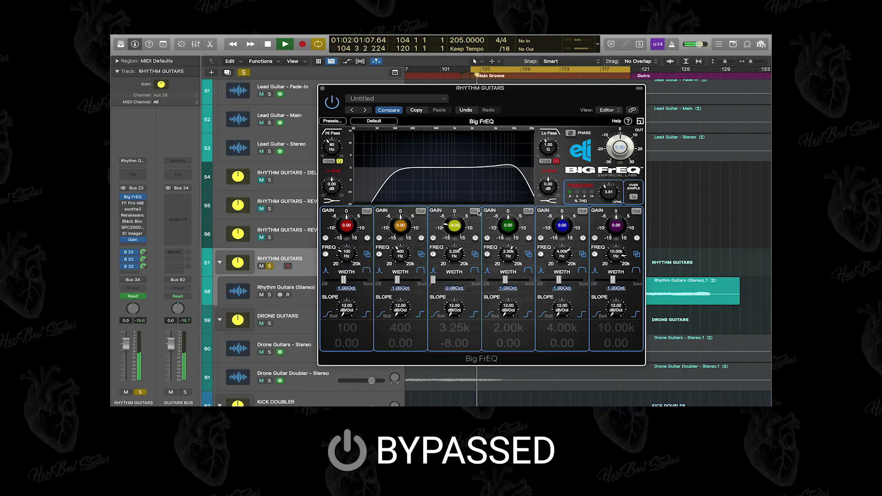
pyautogui.click(475, 212)
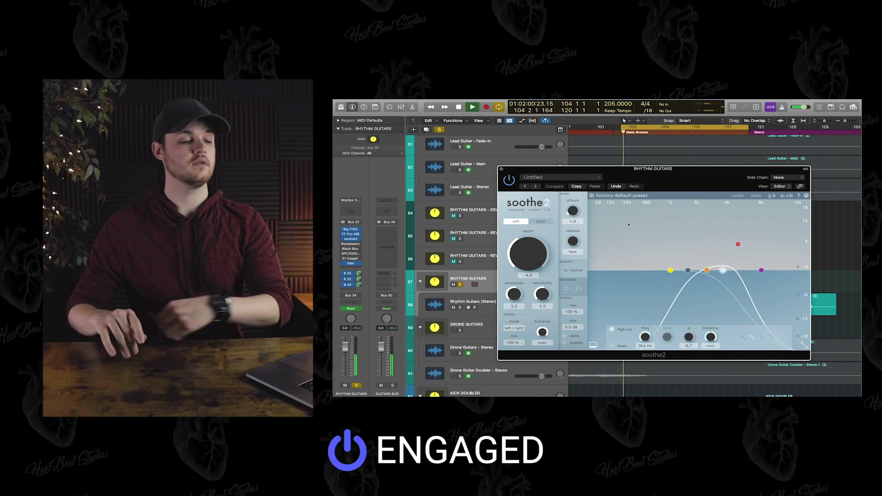
# Step: Compare the rhythm guitars with the soothe2, Renaissance Axx and Black Box HG-2 processing bypassed and engaged
pyautogui.press('space')
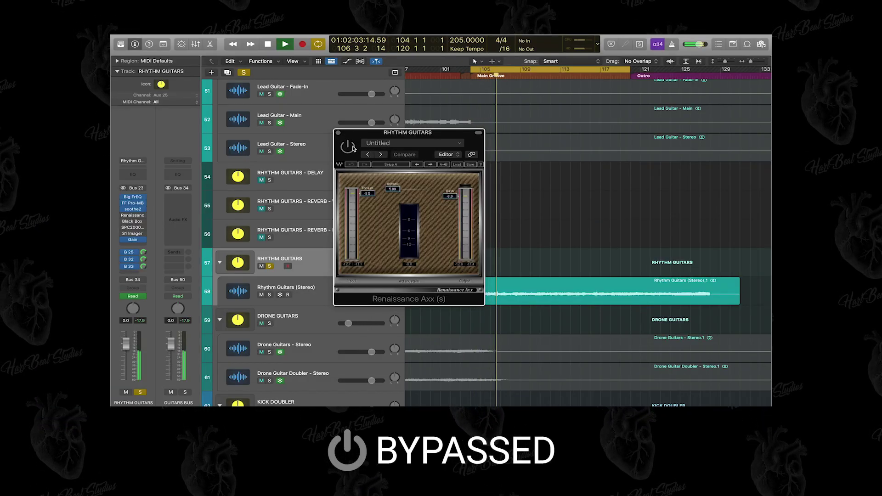
pyautogui.click(353, 148)
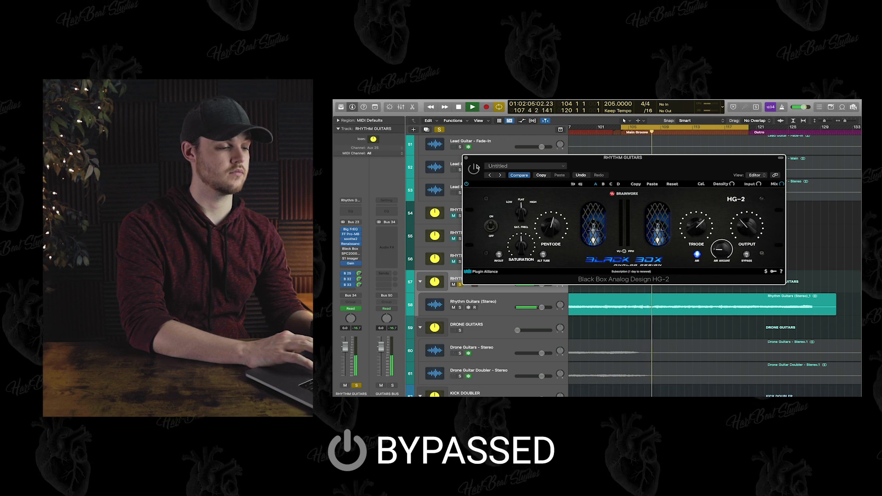
pyautogui.press('space')
pyautogui.press('space')
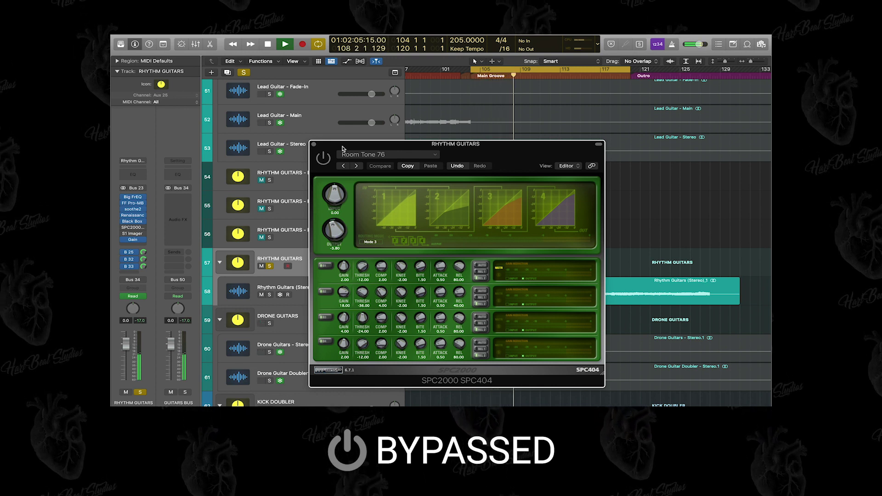
# Step: Audition the rhythm guitars with SPC2000 and S1 Imager engaged against bypassed, and close the S1 Imager window
pyautogui.click(323, 158)
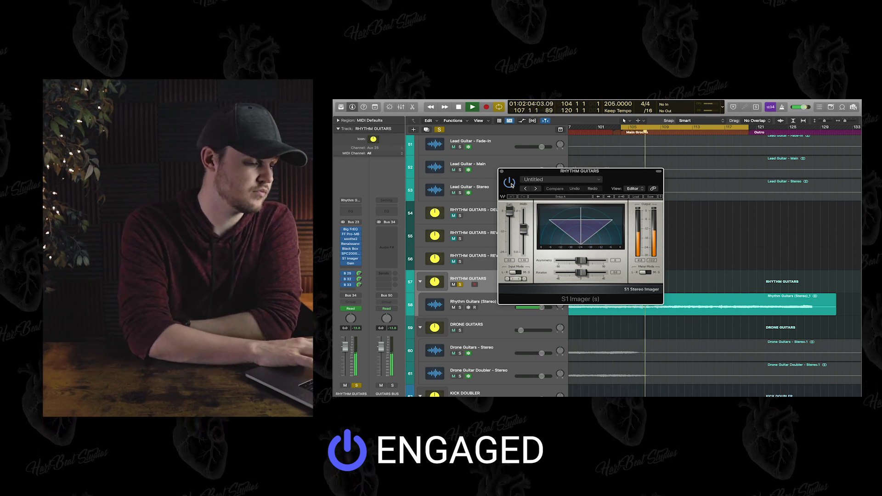
pyautogui.press('space')
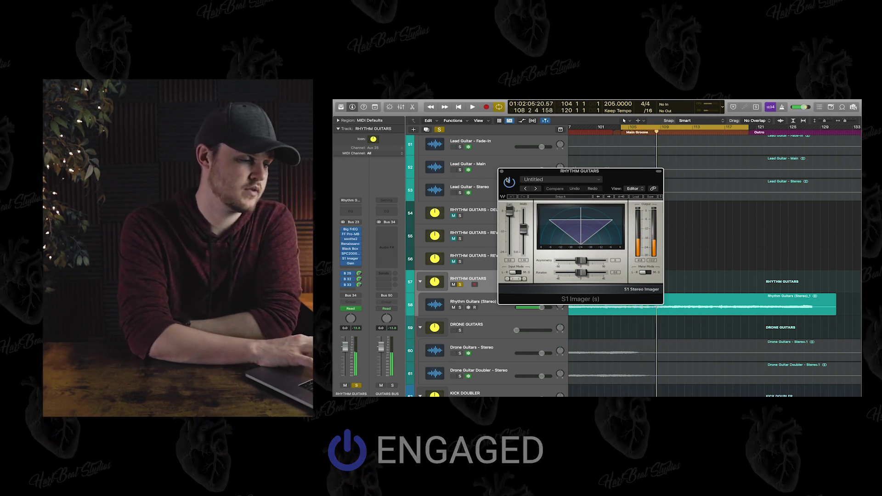
pyautogui.click(501, 170)
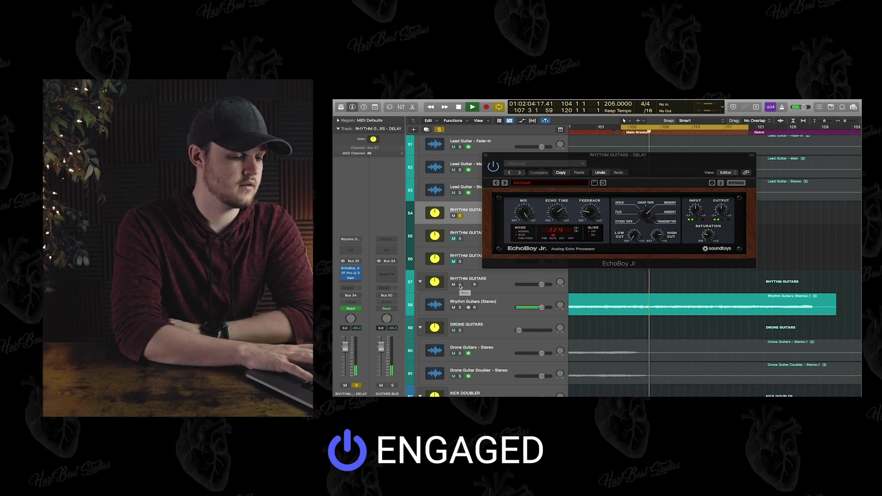
# Step: Open Pro-Q 3 on the rhythm guitars' delay track and inspect its 320 Hz and 620 Hz low-cut bands
pyautogui.press('space')
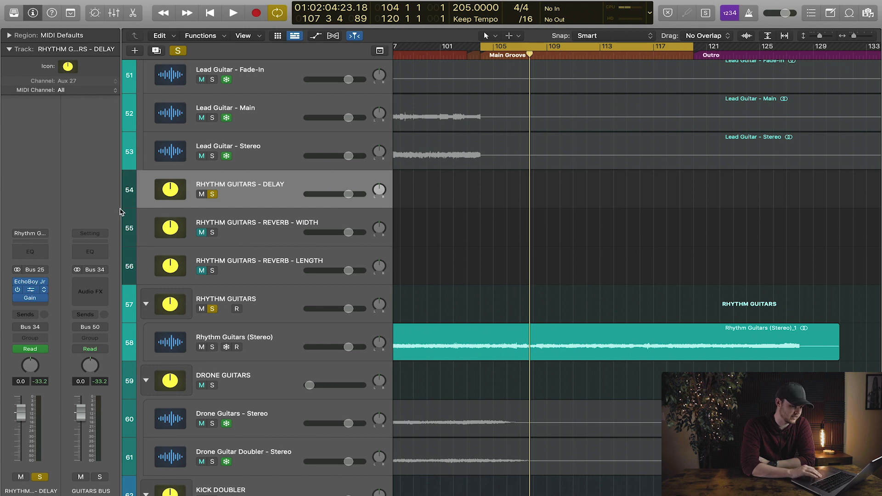
pyautogui.click(30, 290)
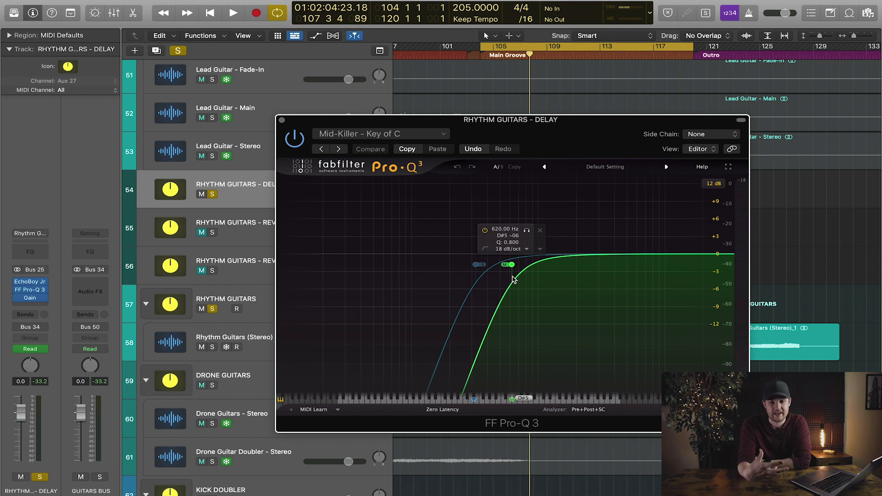
pyautogui.click(476, 265)
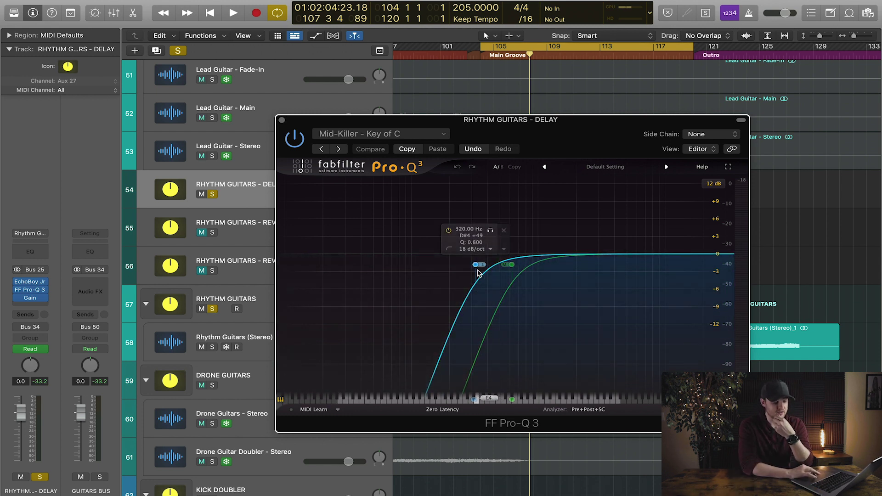
pyautogui.click(512, 266)
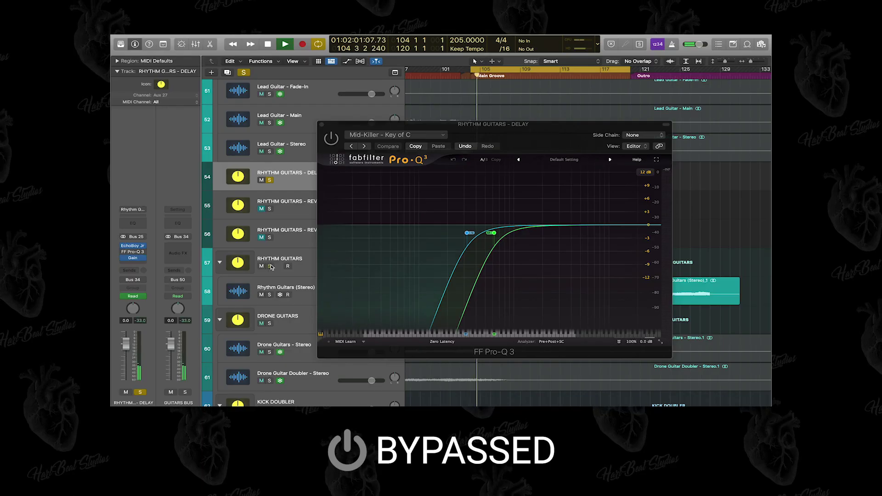
# Step: Compare the rhythm guitars' delay return during playback with Pro-Q 3 bypassed and engaged
pyautogui.press('space')
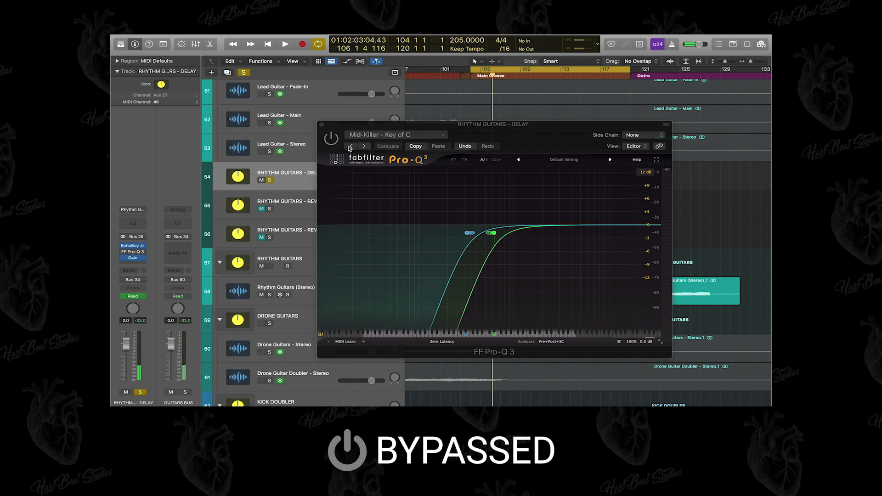
pyautogui.click(331, 138)
pyautogui.press('space')
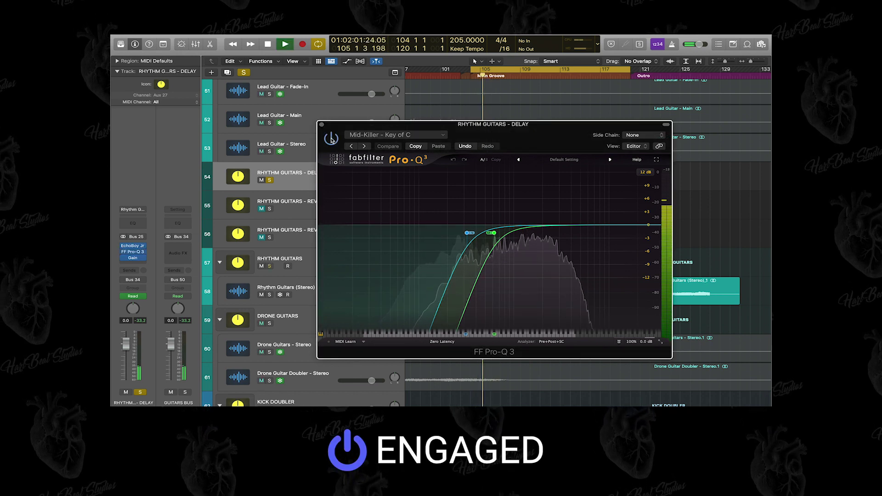
pyautogui.press('space')
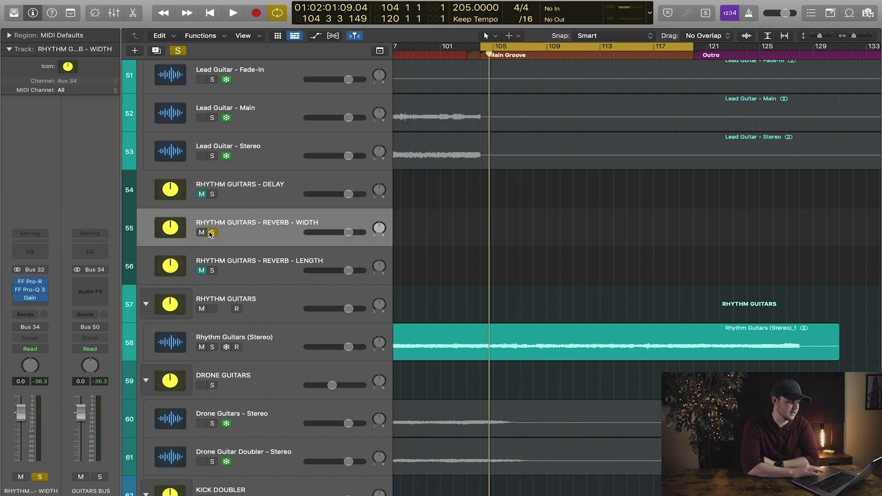
# Step: Open Pro-R on the reverb width track, audition the reverb during playback, and check the EQ that follows it
pyautogui.click(28, 282)
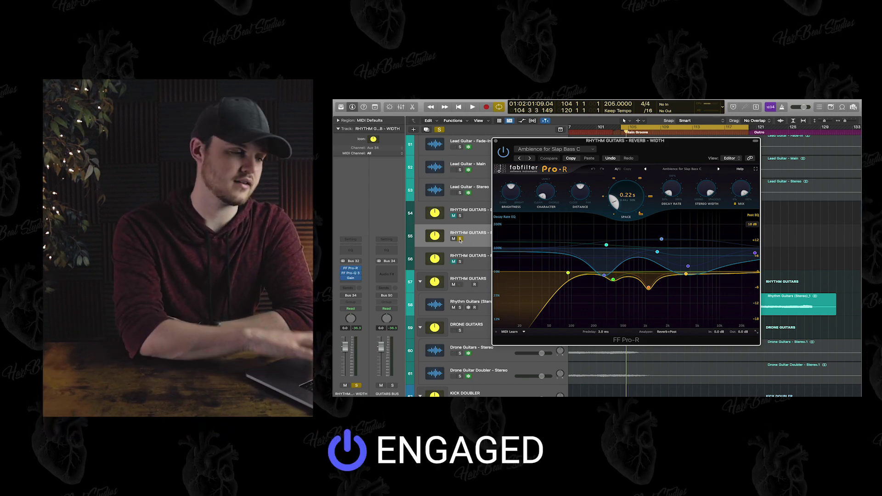
pyautogui.press('space')
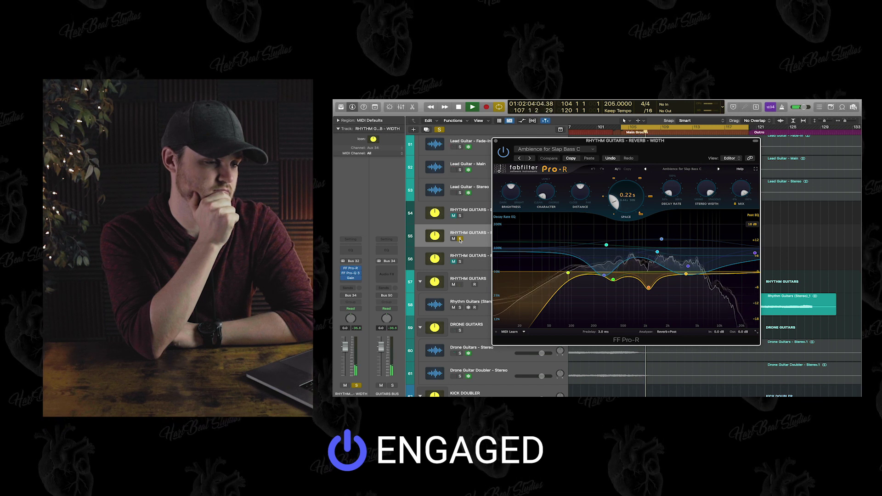
pyautogui.click(460, 239)
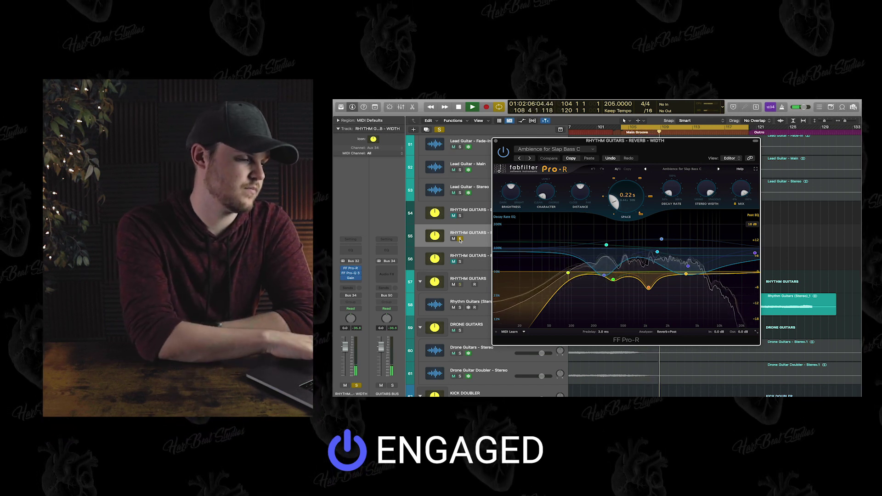
pyautogui.press('space')
pyautogui.click(353, 276)
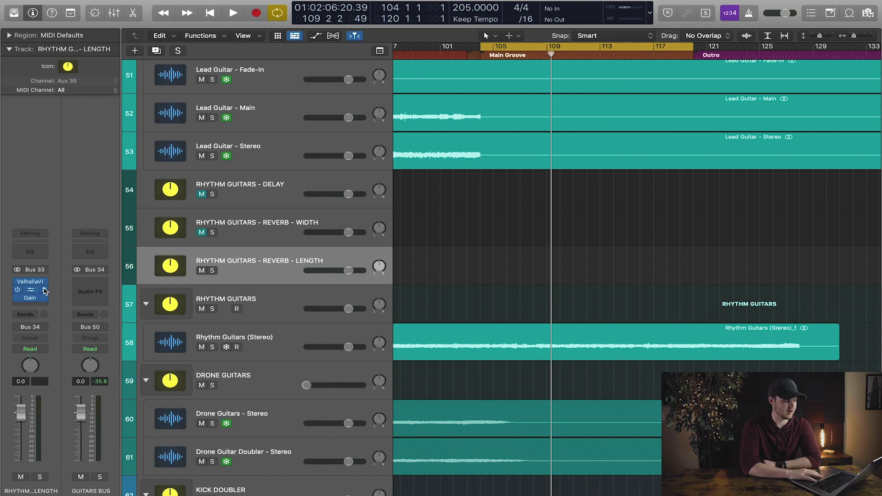
# Step: Open ValhallaVintageVerb on the reverb length track and solo the track to audition the reverb
pyautogui.click(30, 282)
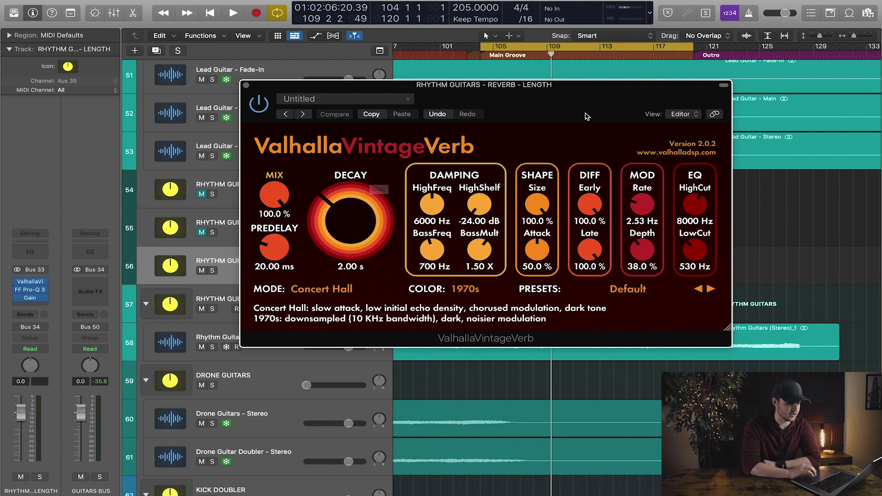
pyautogui.click(212, 271)
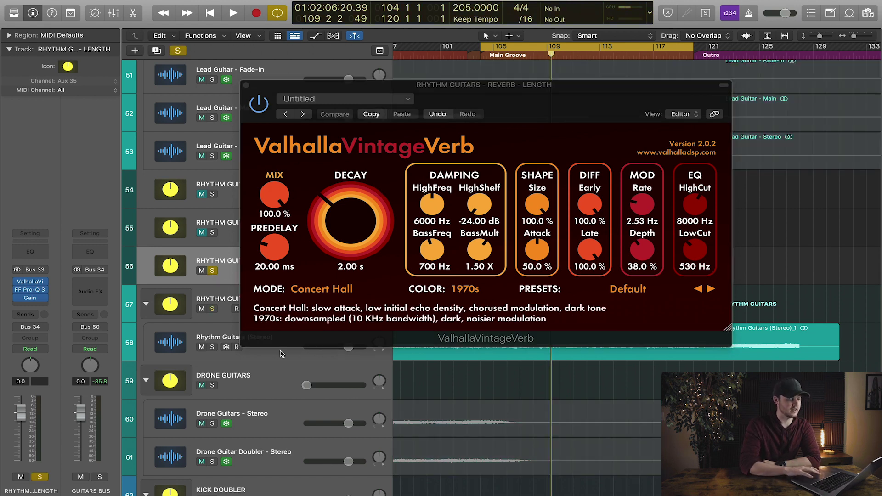
pyautogui.press('space')
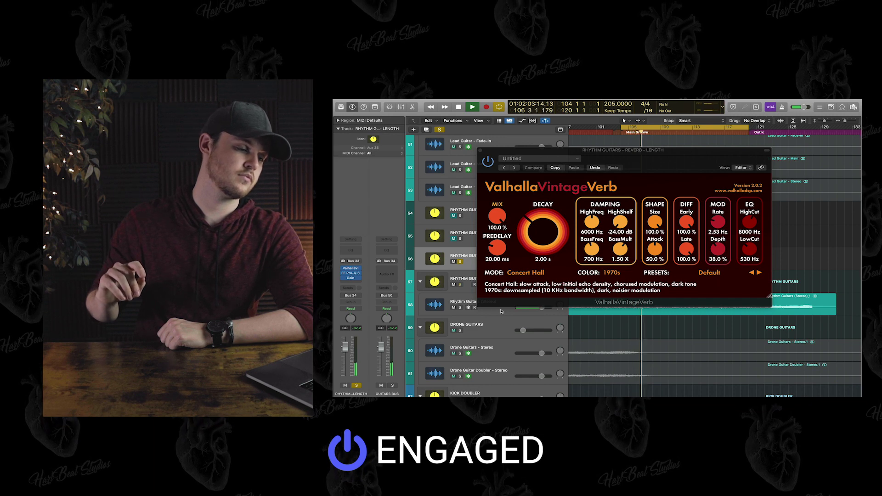
pyautogui.press('space')
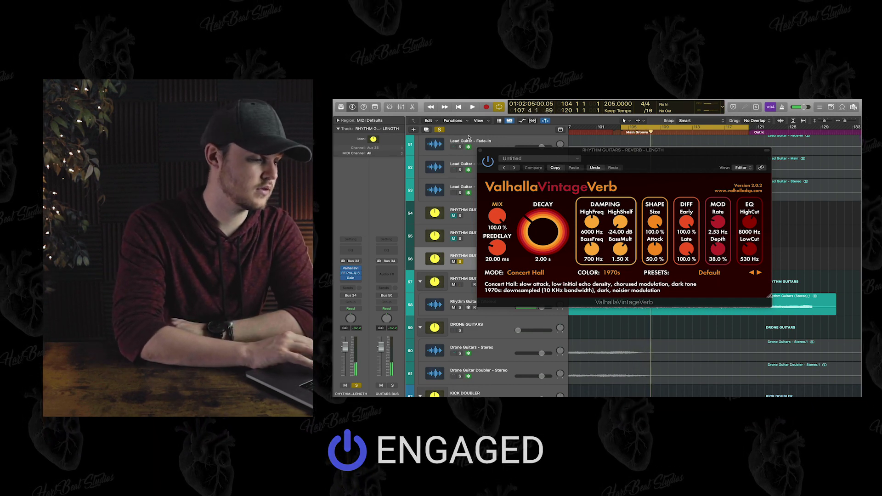
# Step: Review the low-cut bands in Pro-Q 3 and the Gain plug-in settings on the reverb length track, undoing any accidental band change
pyautogui.click(482, 151)
pyautogui.click(352, 274)
pyautogui.moveTo(631, 260); pyautogui.dragTo(643, 267)
pyautogui.press('super+z')
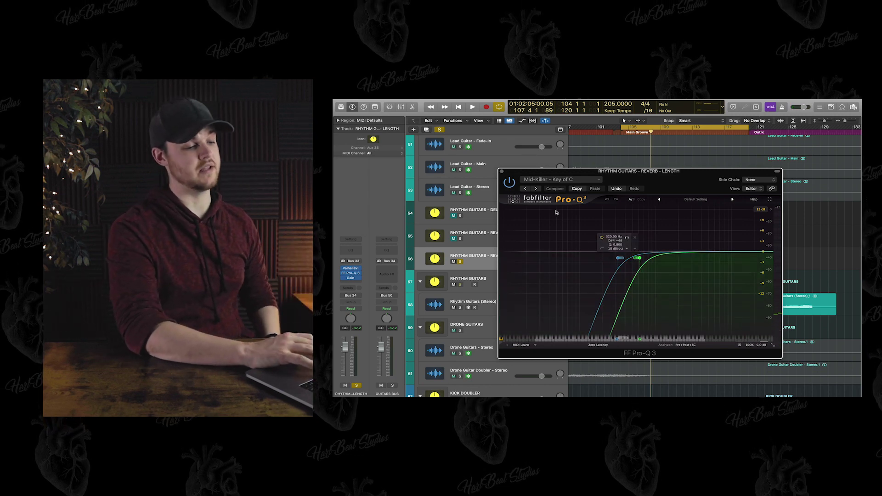
pyautogui.click(502, 172)
pyautogui.click(351, 277)
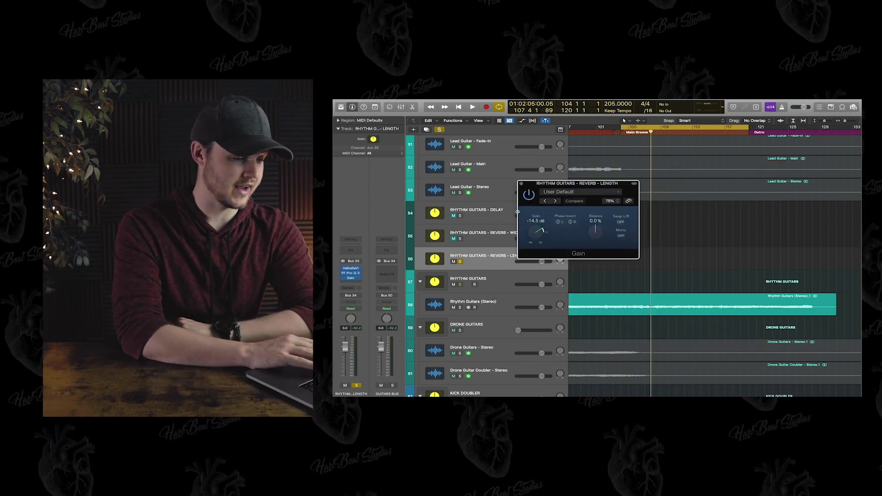
pyautogui.click(521, 183)
# Step: Play the soloed rhythm guitars with the delay and both reverbs active, and turn off the RHYTHM GUITARS solo
pyautogui.hotkey('ctrl', 's')
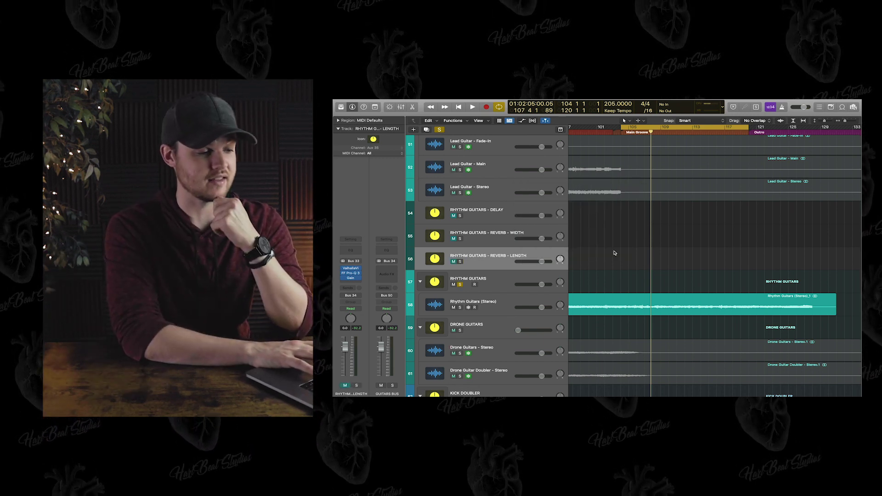
pyautogui.press('space')
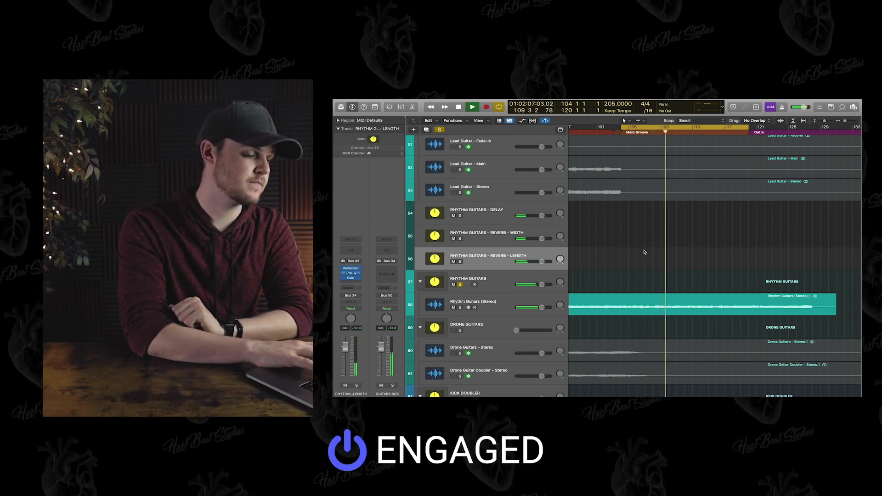
pyautogui.press('space')
pyautogui.click(460, 284)
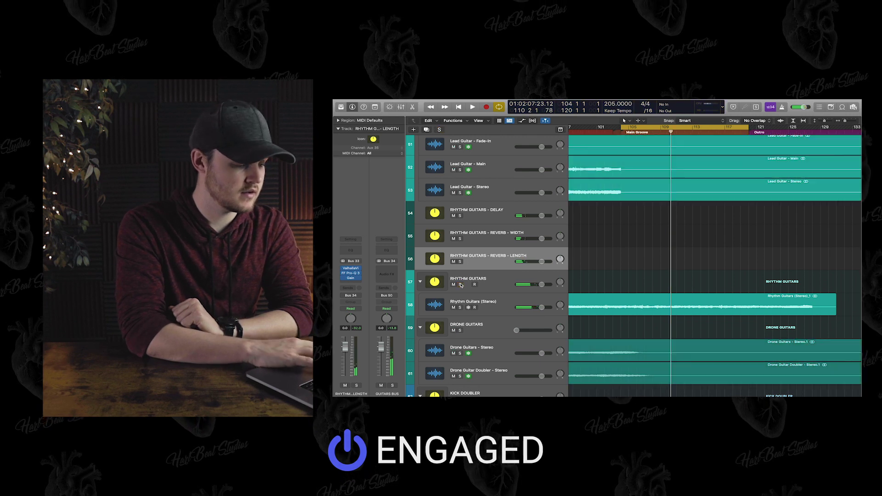